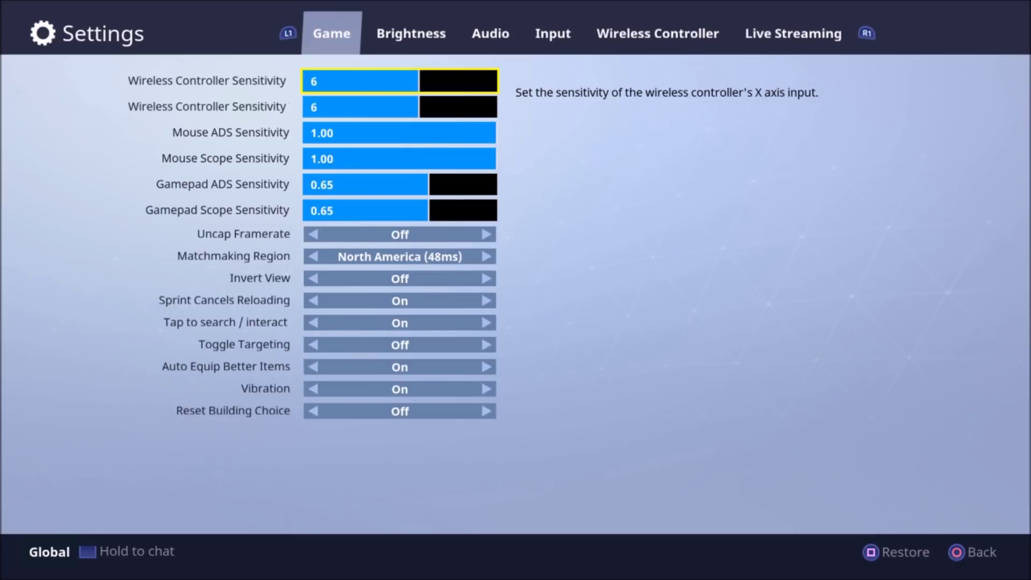
Set the Mouse Scope Sensitivity to 0.90 in the game settings
key("Down")
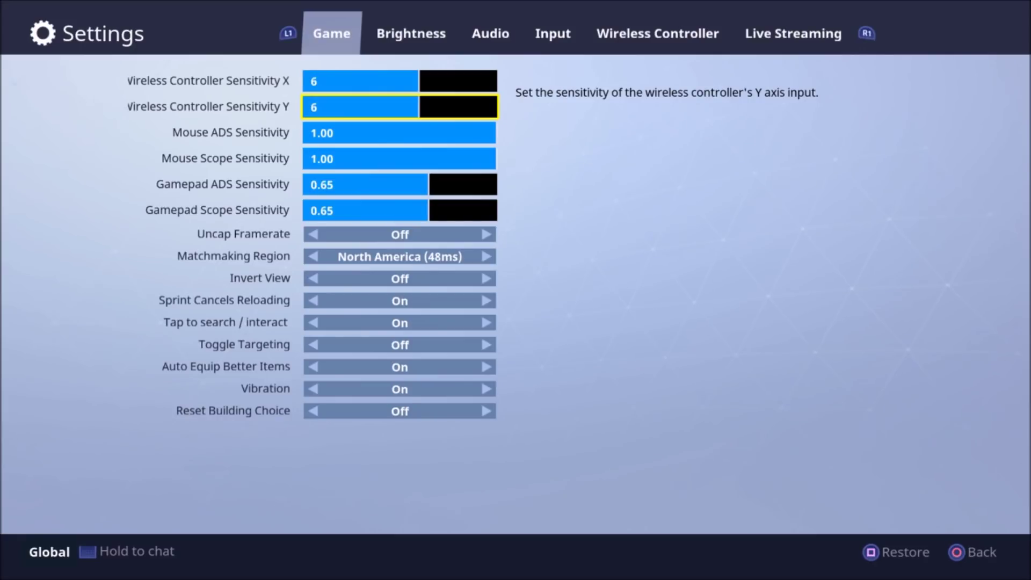
key("Down")
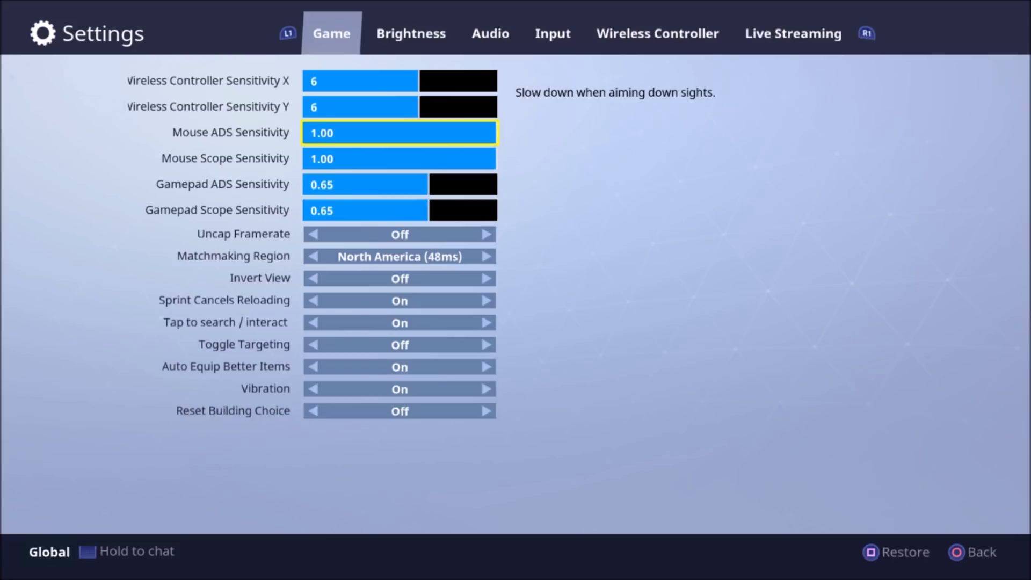
key("Down")
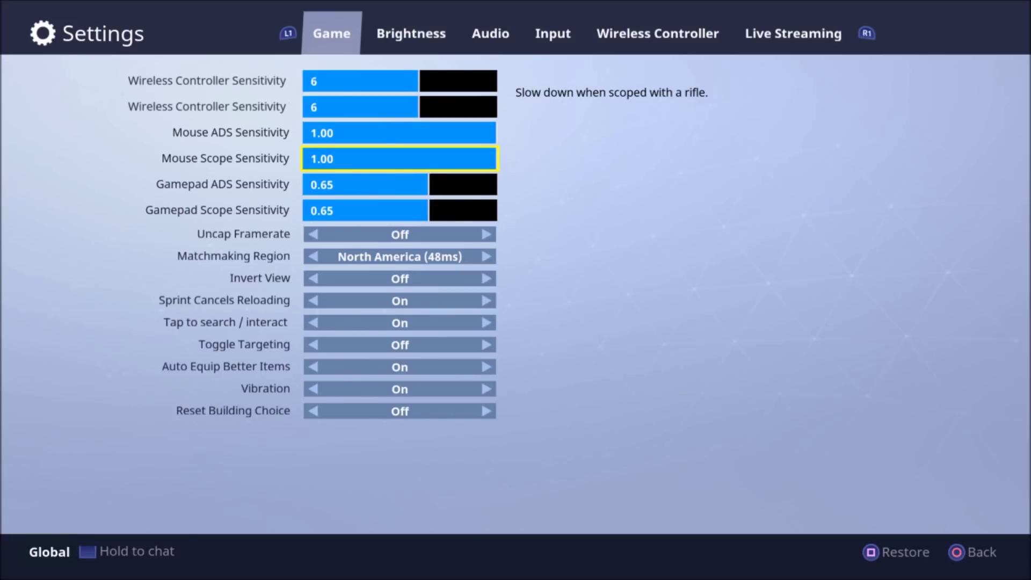
key("Up")
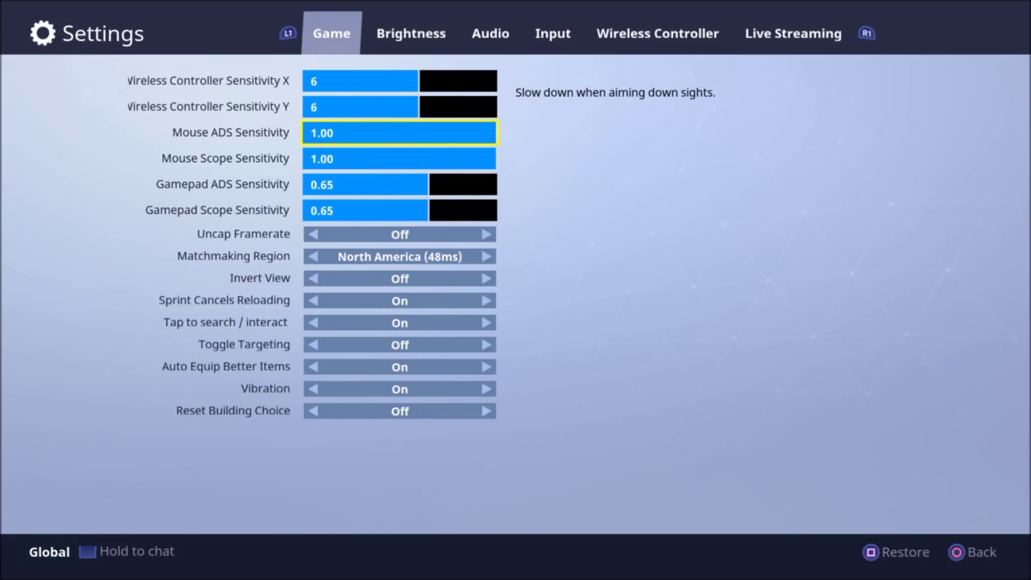
key("Down")
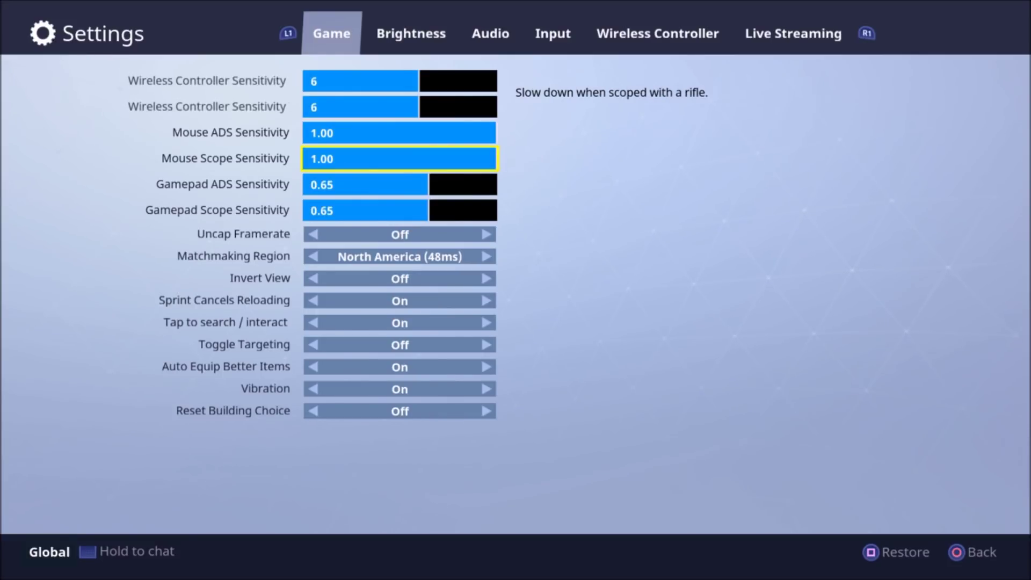
key("Up")
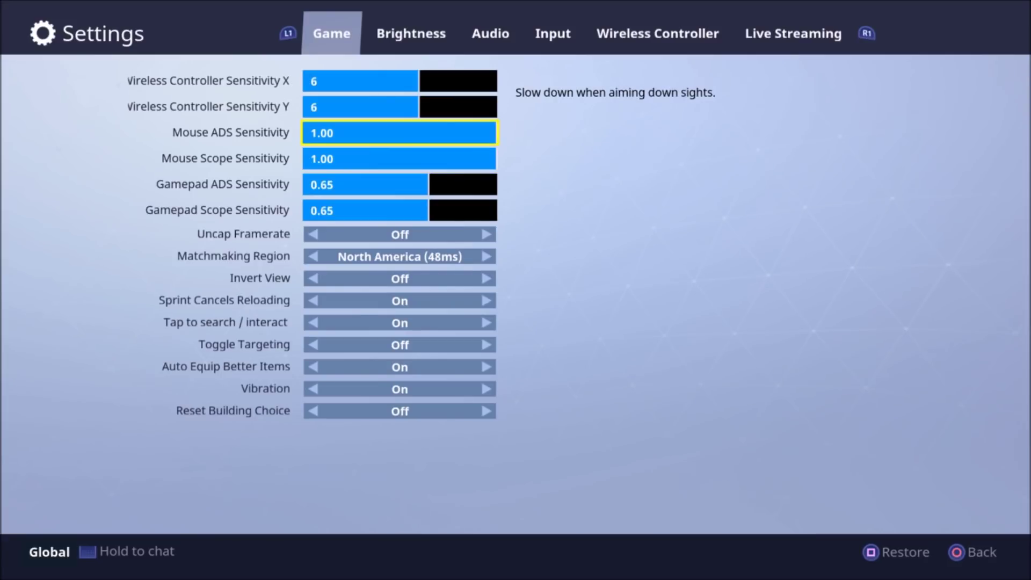
key("Down")
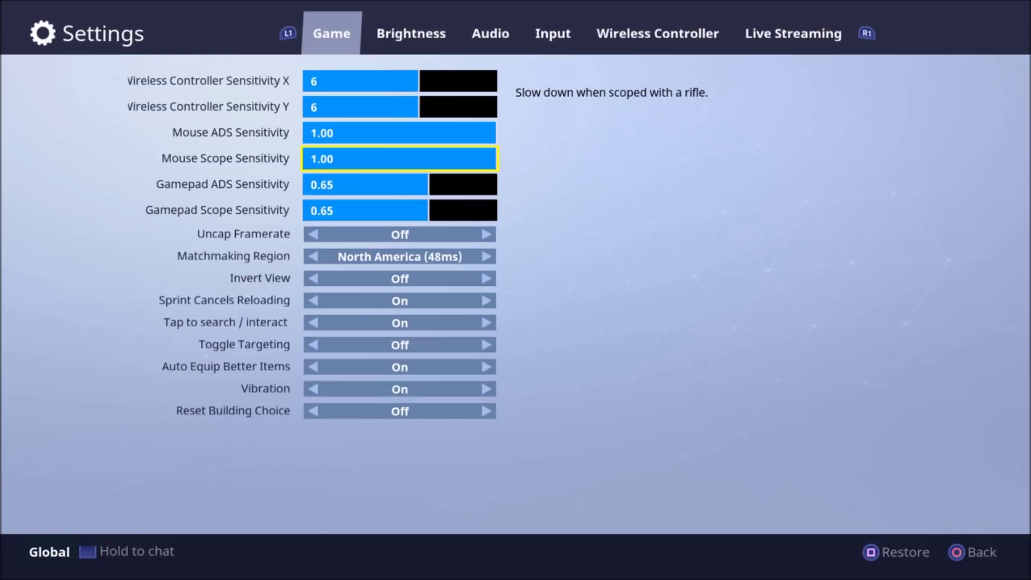
key("Left")
key("Left")
key("Left")
key("Left")
key("Left")
key("Left")
key("Left")
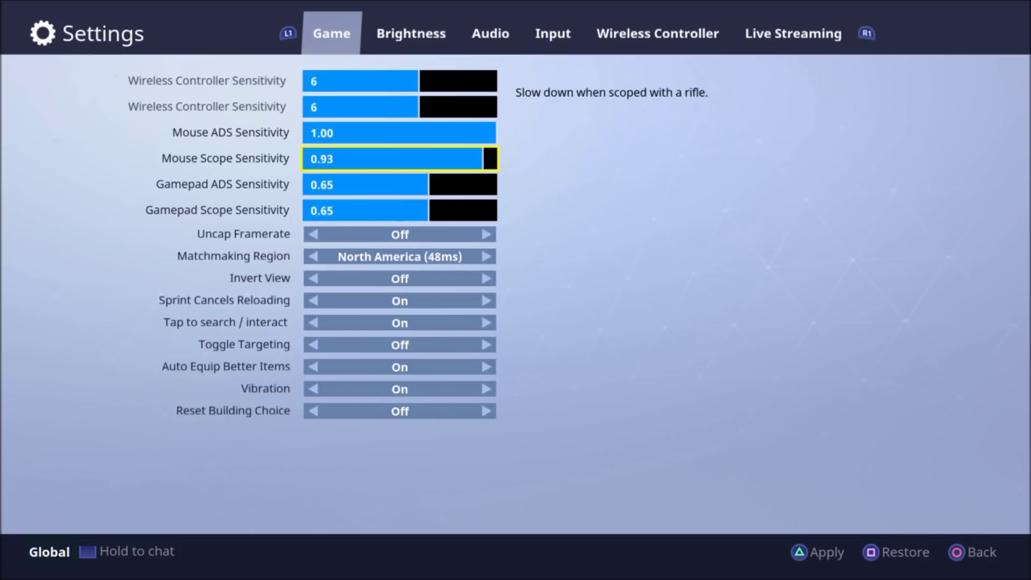
key("Left")
key("Left")
key("Left")
Set the Mouse ADS Sensitivity to 0.90
key("Up")
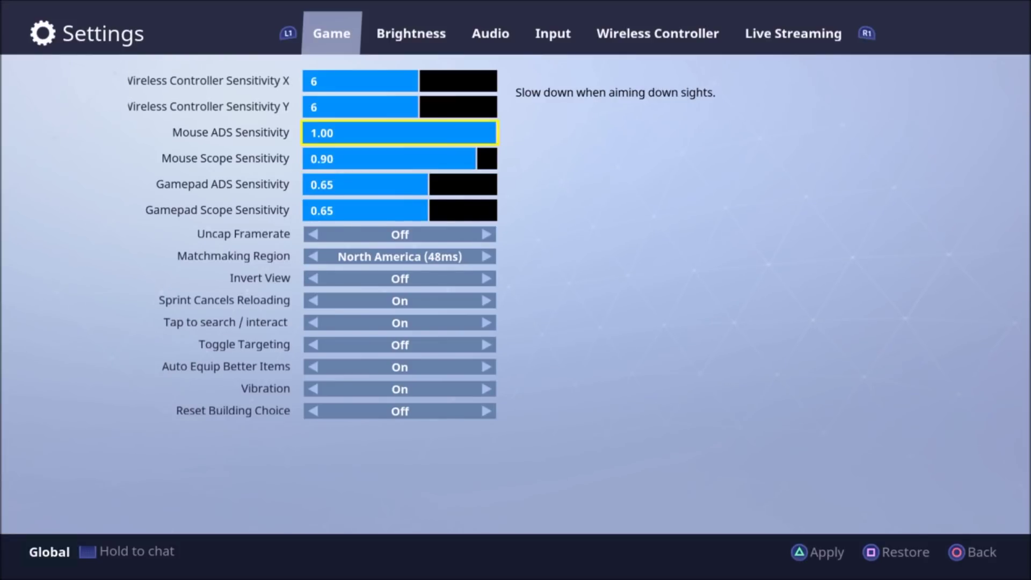
key("Left")
key("Left")
key("Left")
key("Left")
key("Left")
key("Left")
key("Left")
key("Left")
key("Left")
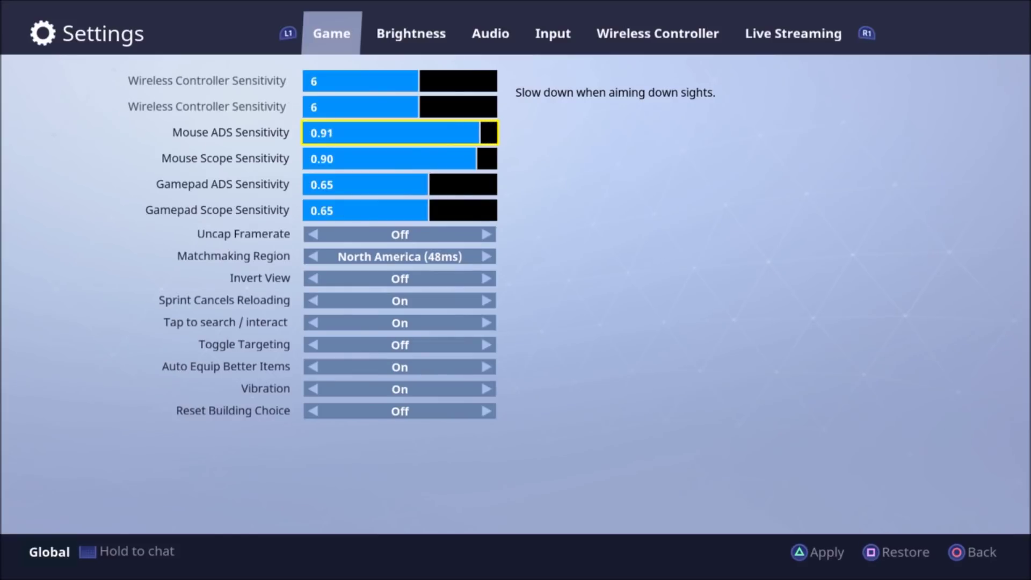
key("Left")
key("Left")
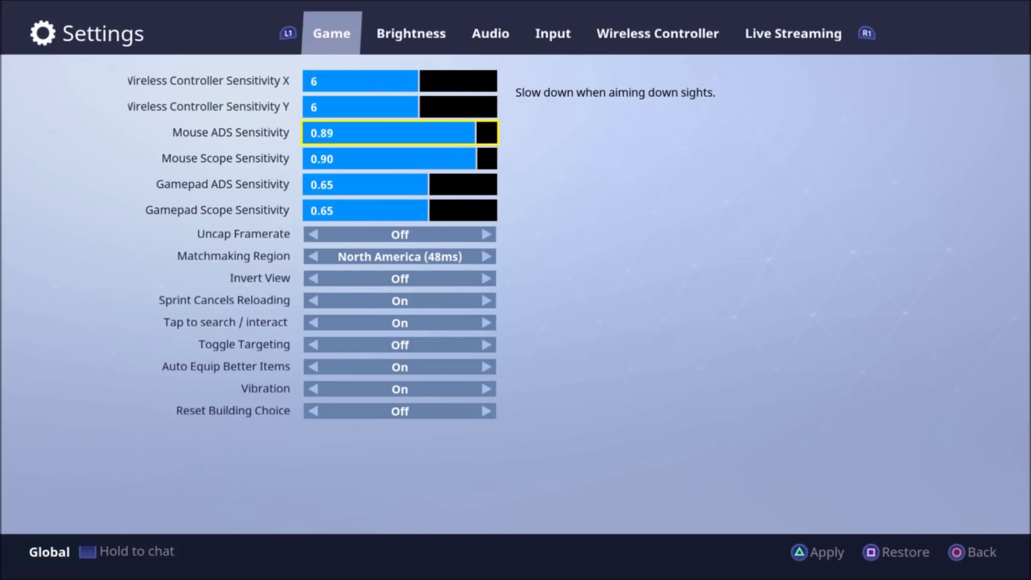
key("Right")
key("Right")
key("Right")
key("Left")
key("Left")
Set the Gamepad ADS Sensitivity to 0.60
key("Down")
key("Down")
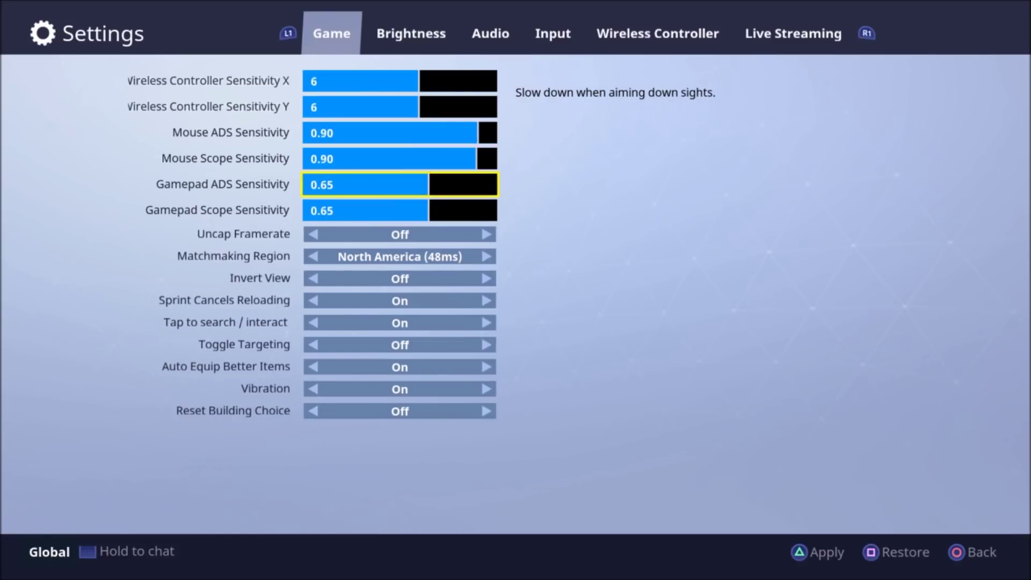
key("Left")
key("Left")
key("Left")
key("Left")
key("Left")
key("Left")
key("Right")
Set the Gamepad Scope Sensitivity to 0.60
key("Down")
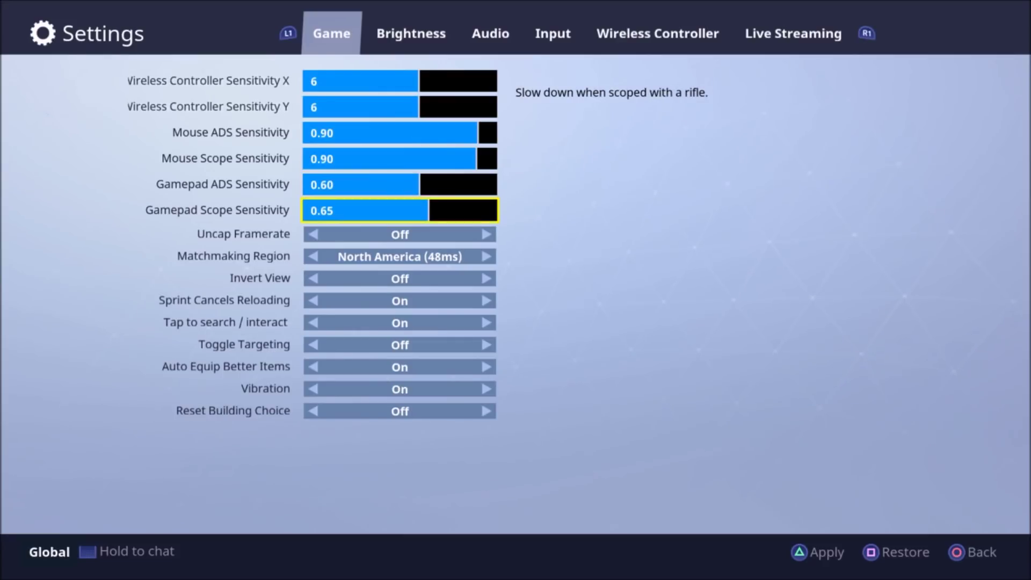
key("Left")
key("Left")
key("Left")
key("Left")
key("Left")
Review the remaining game options from Uncap Framerate down to Reset Building Choice with their descriptions
key("Down")
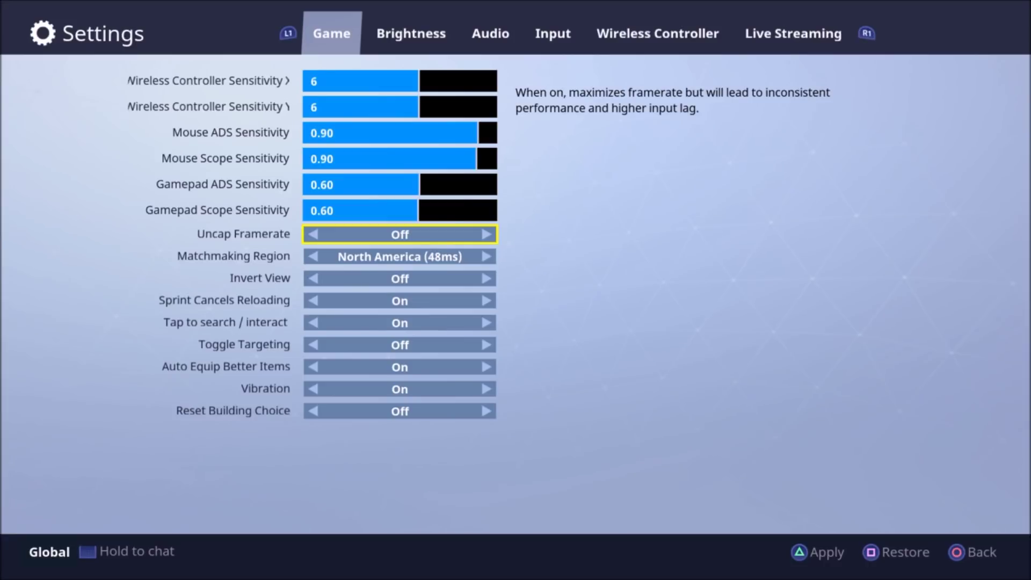
key("Down")
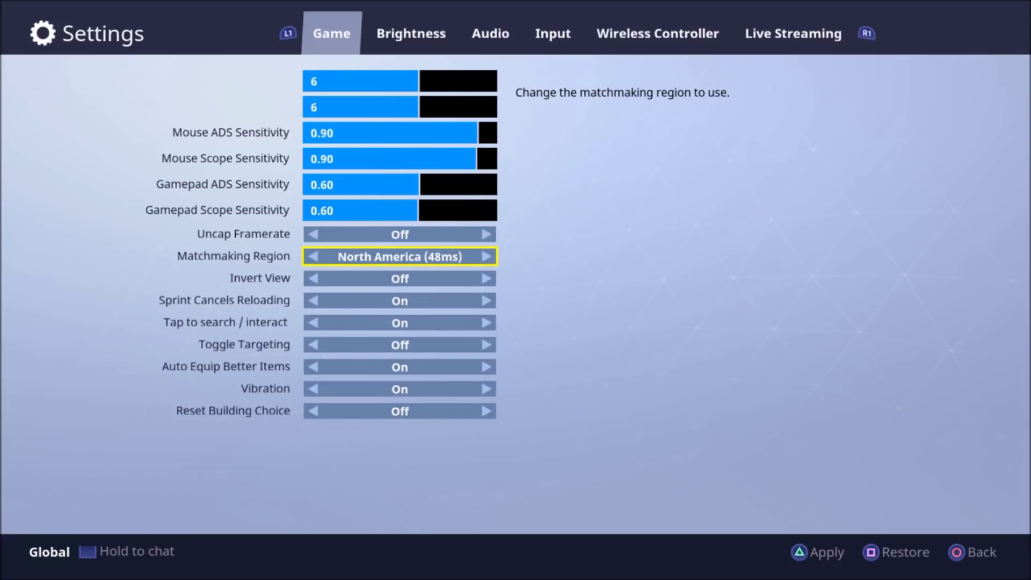
key("Down")
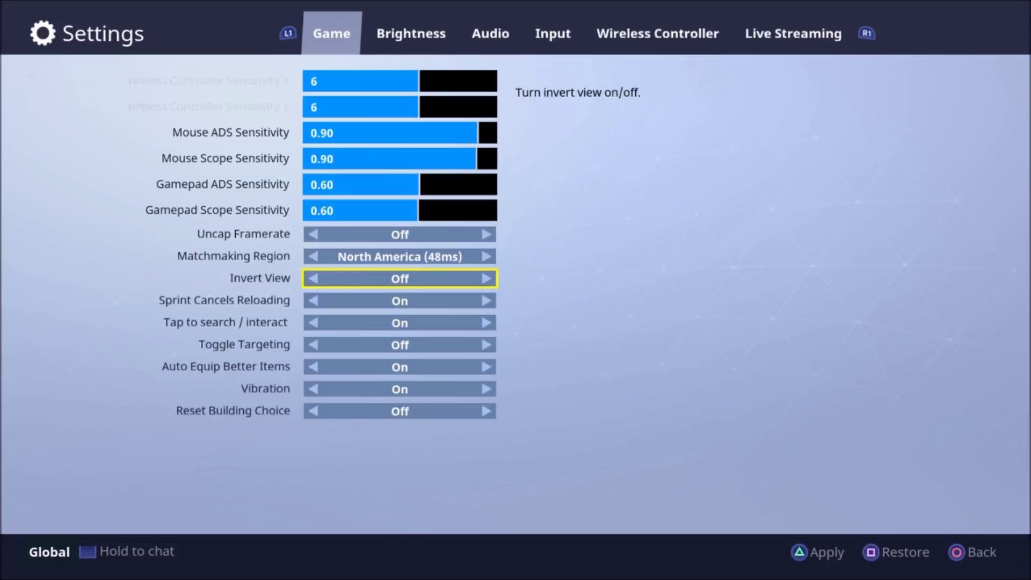
key("Down")
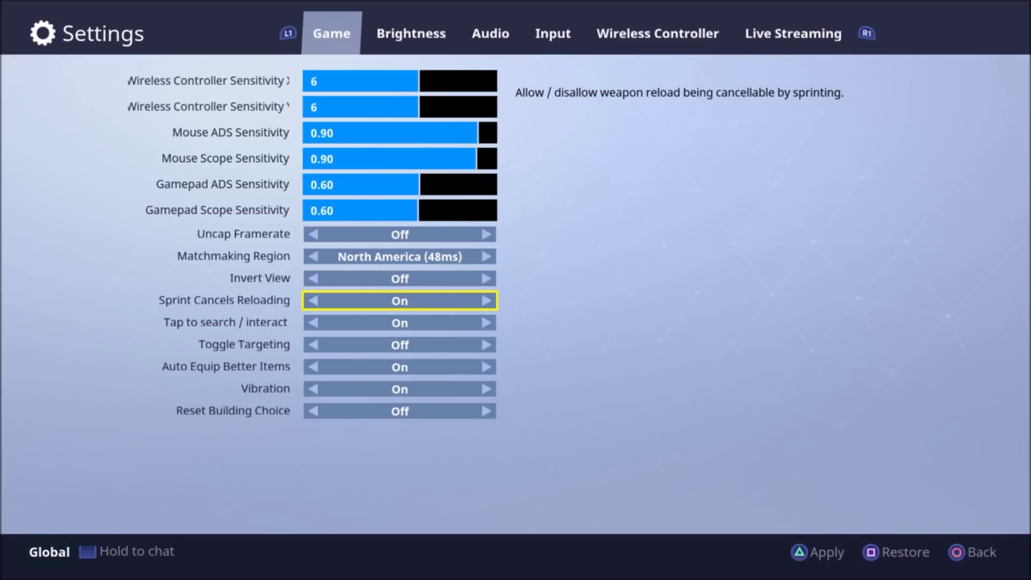
key("Down")
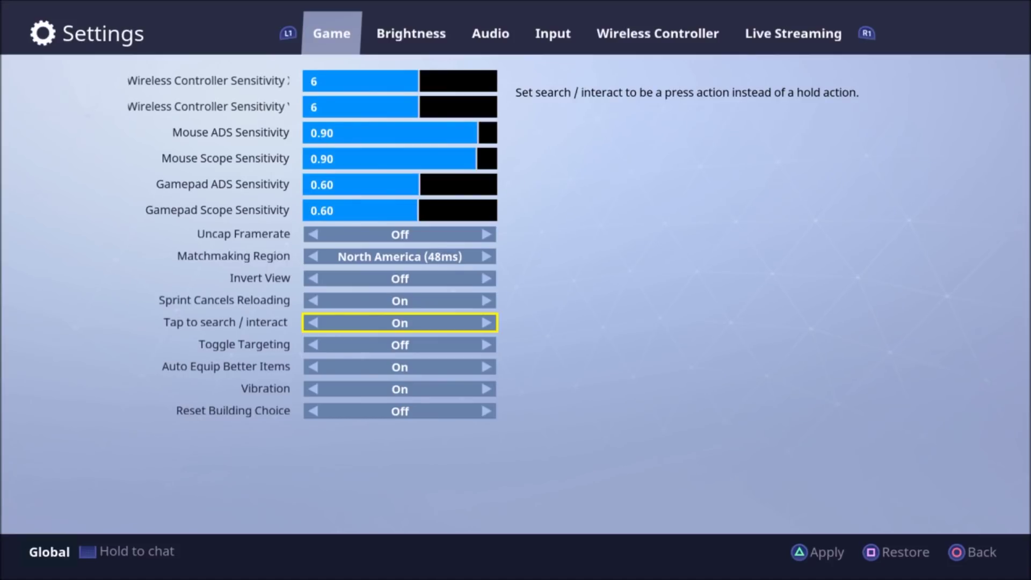
key("Down")
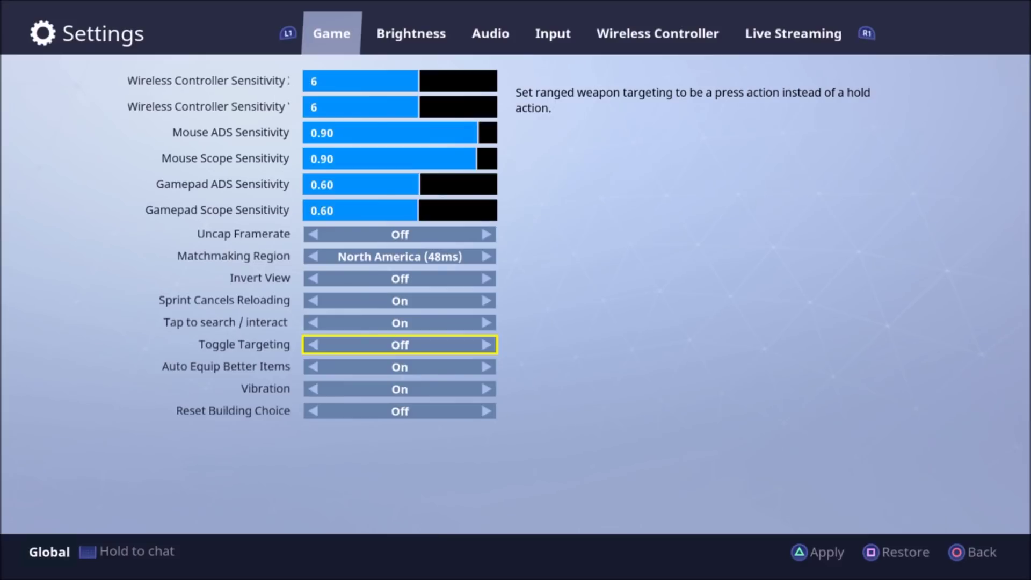
key("Down")
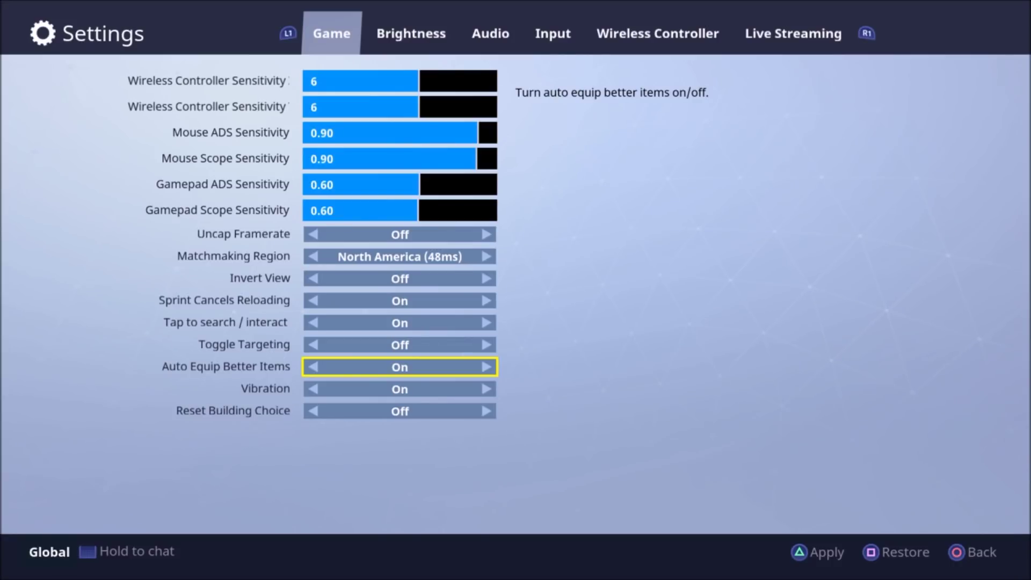
key("Down")
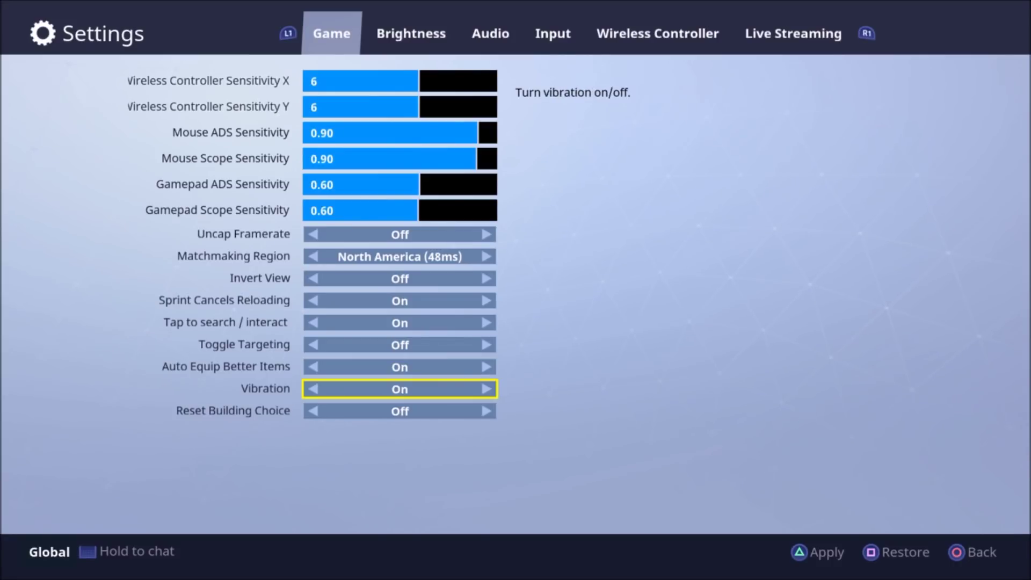
key("Down")
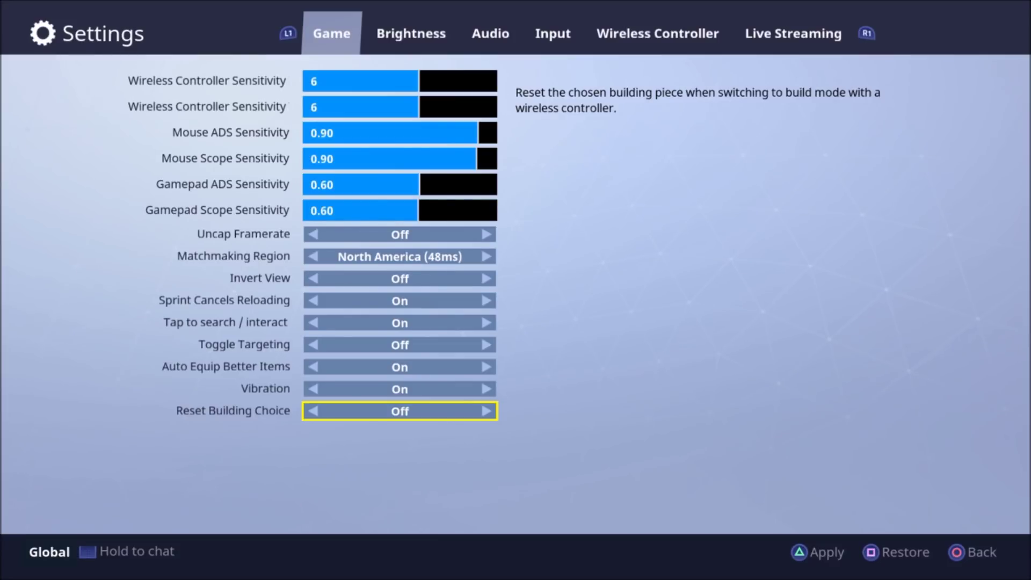
Raise the game's brightness calibration to about 0.67
key("e")
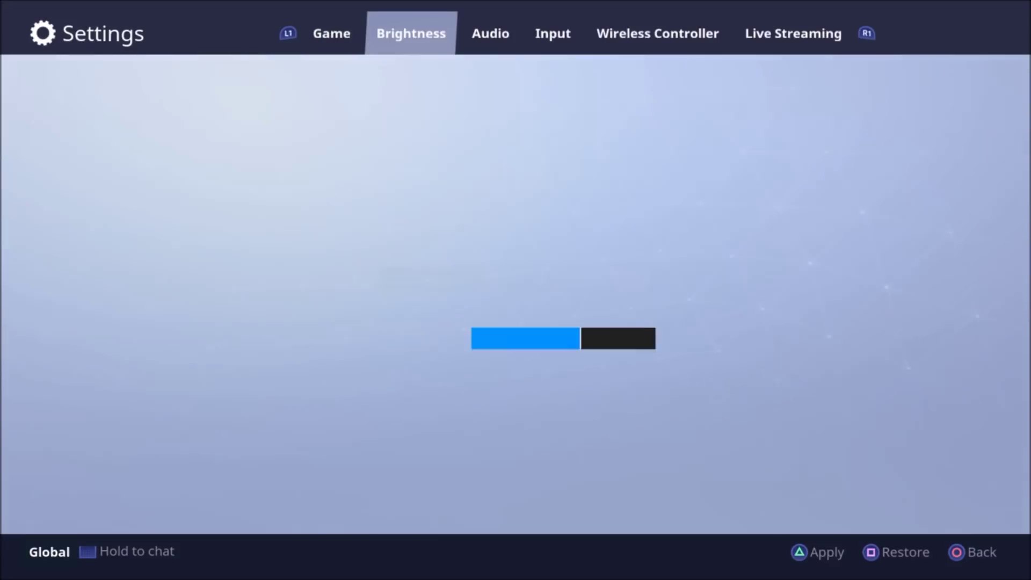
key("Right")
key("Right")
key("Right")
key("Right")
key("Right")
key("Right")
key("Right")
key("Right")
key("Right")
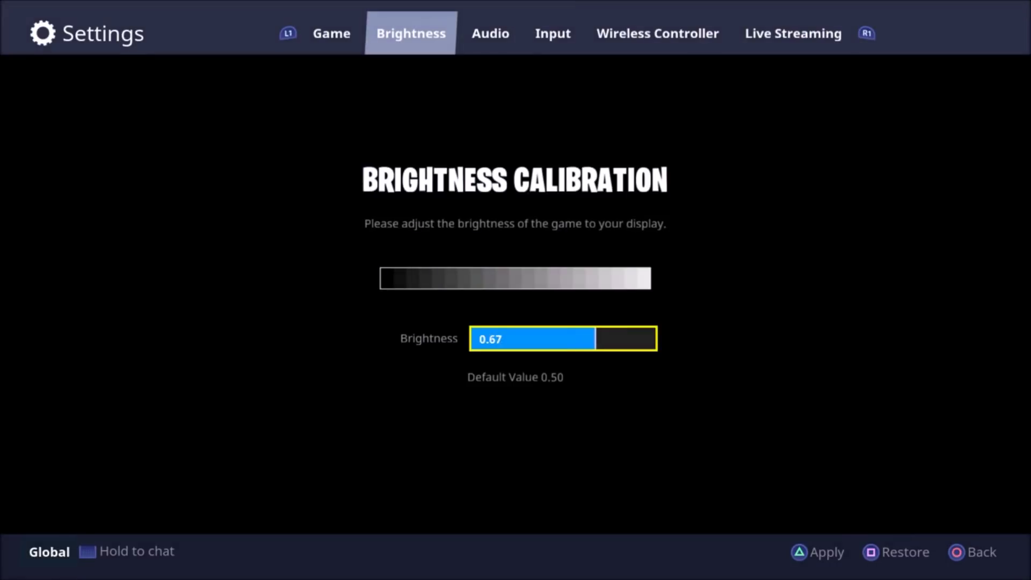
key("Left")
Review the audio settings from Music Volume through the dialog and voice chat volumes to Subtitles and Voice Chat
key("ctrl+Tab")
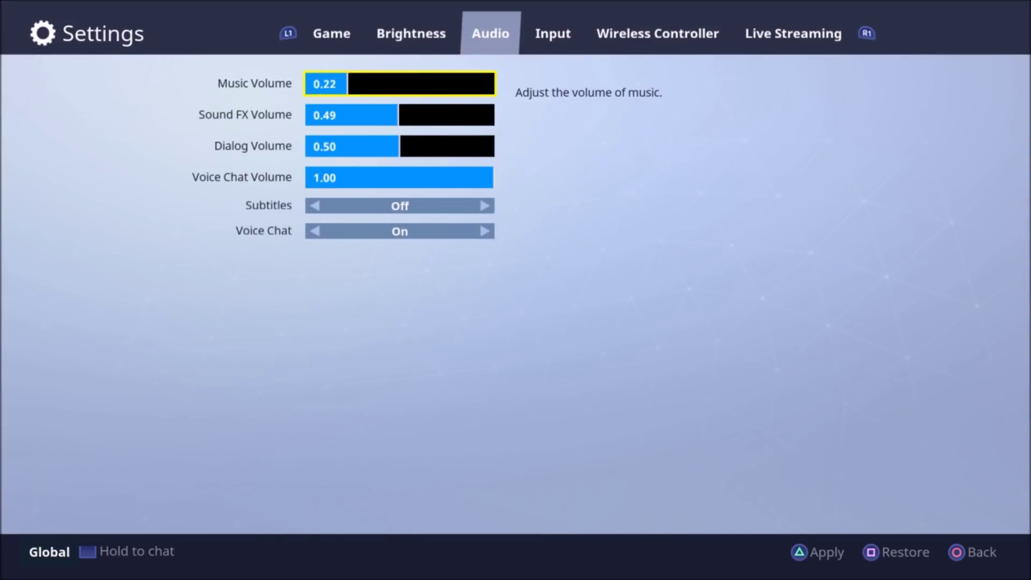
key("Down")
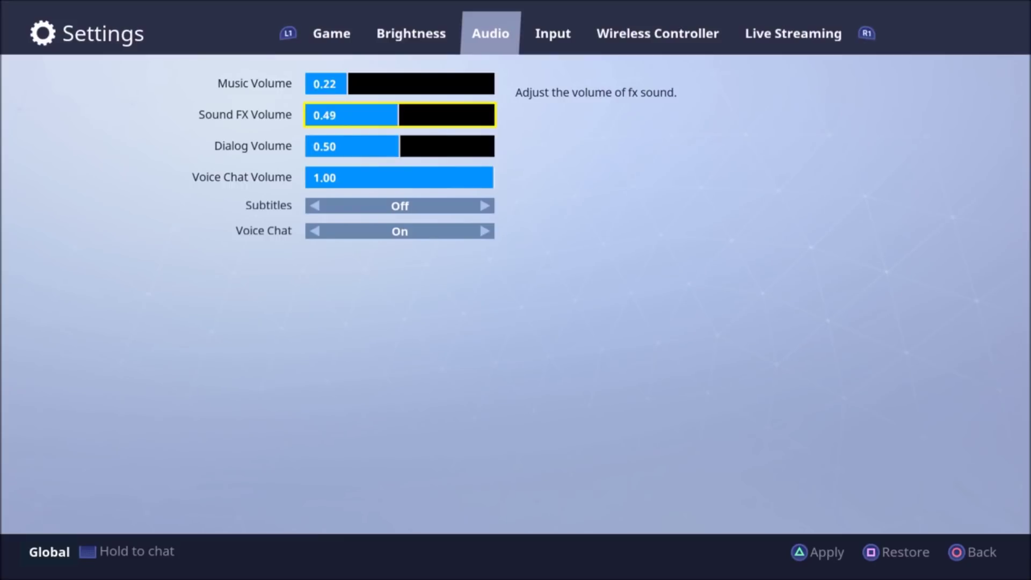
key("Down")
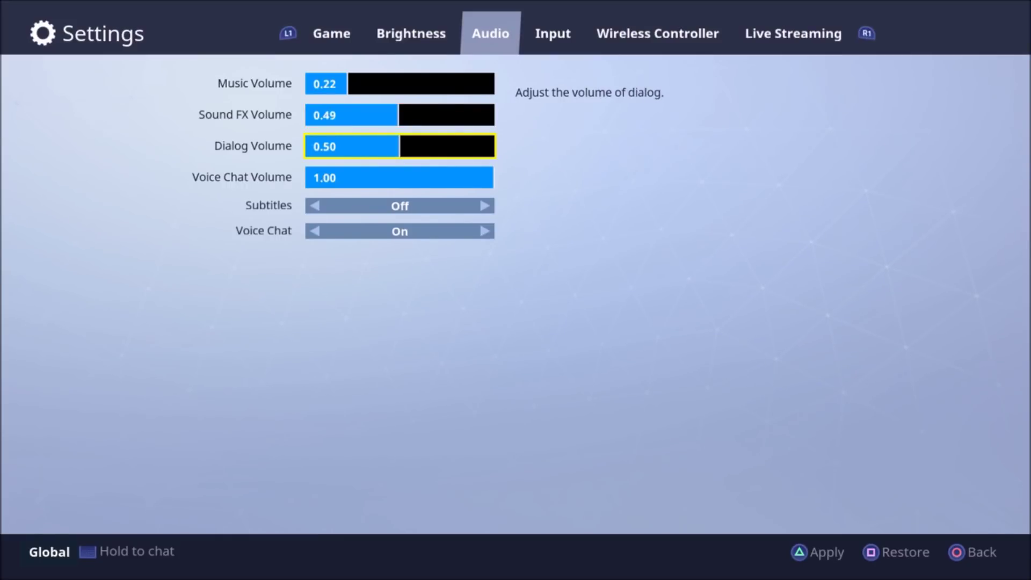
key("Down")
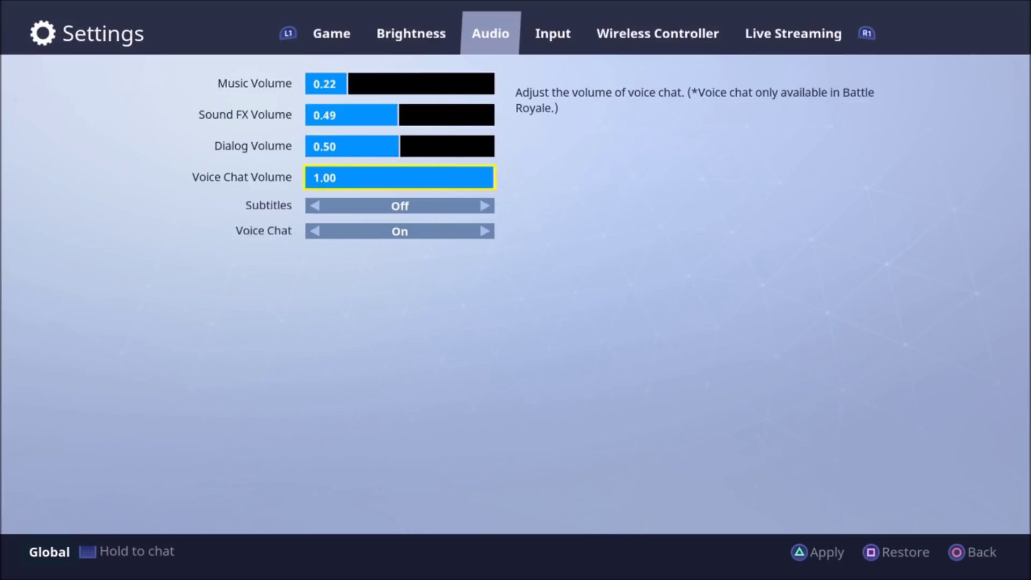
key("Down")
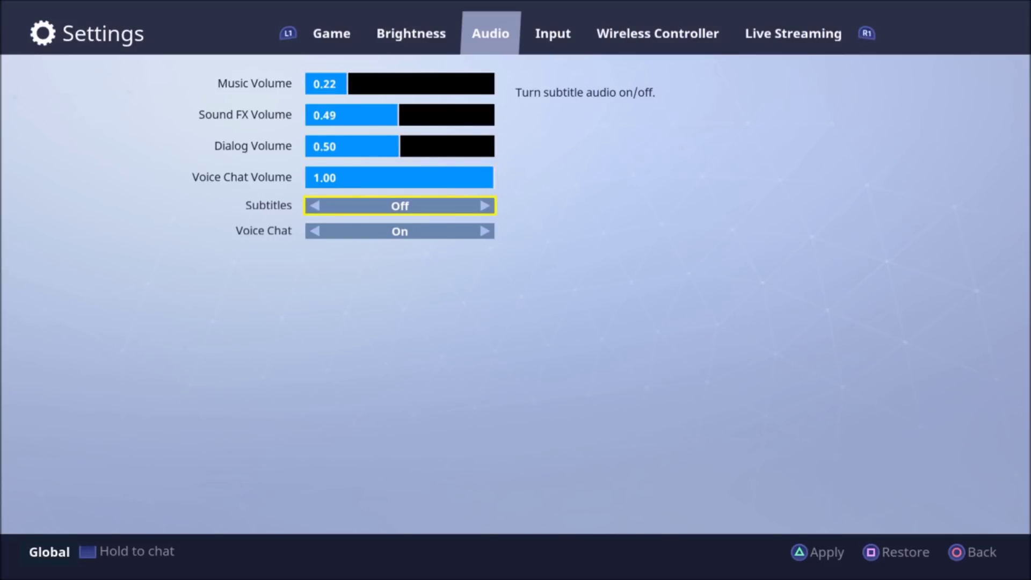
key("Down")
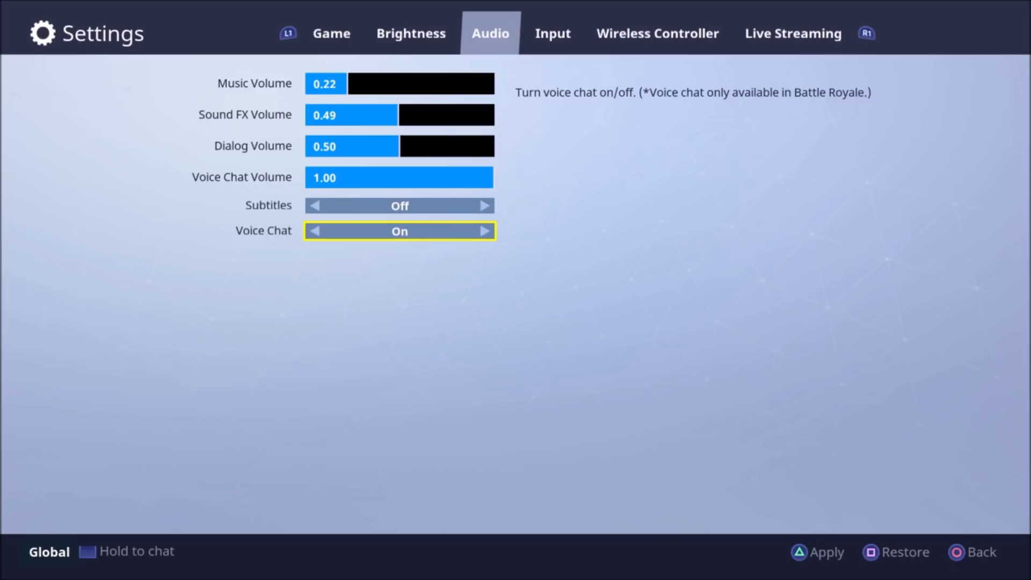
Compare the build controls of the Standard, Quick Builder and Combat Pro wireless controller configurations, ending on Combat Pro
key("Page_Down")
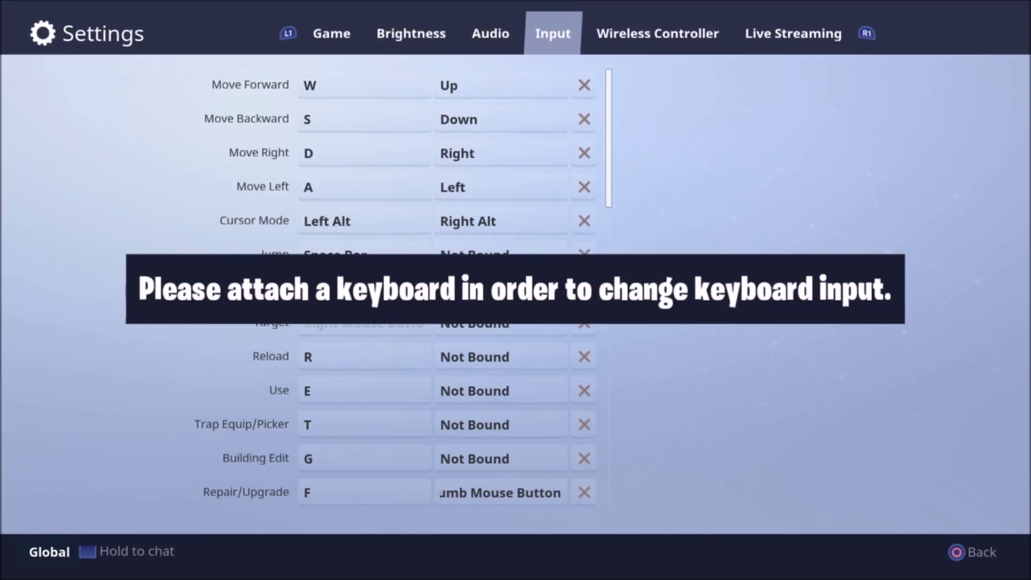
key("Page_Down")
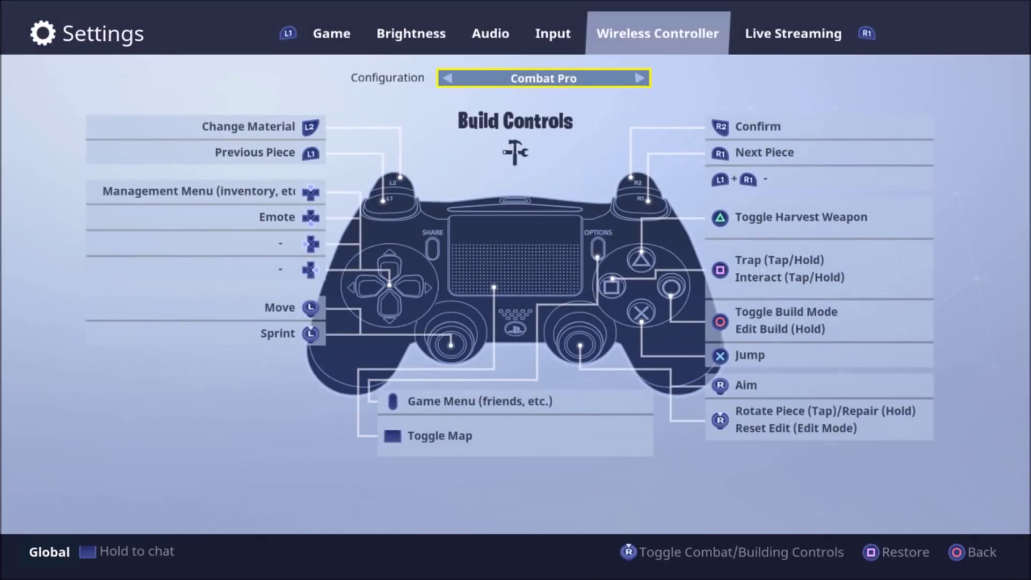
key("Left")
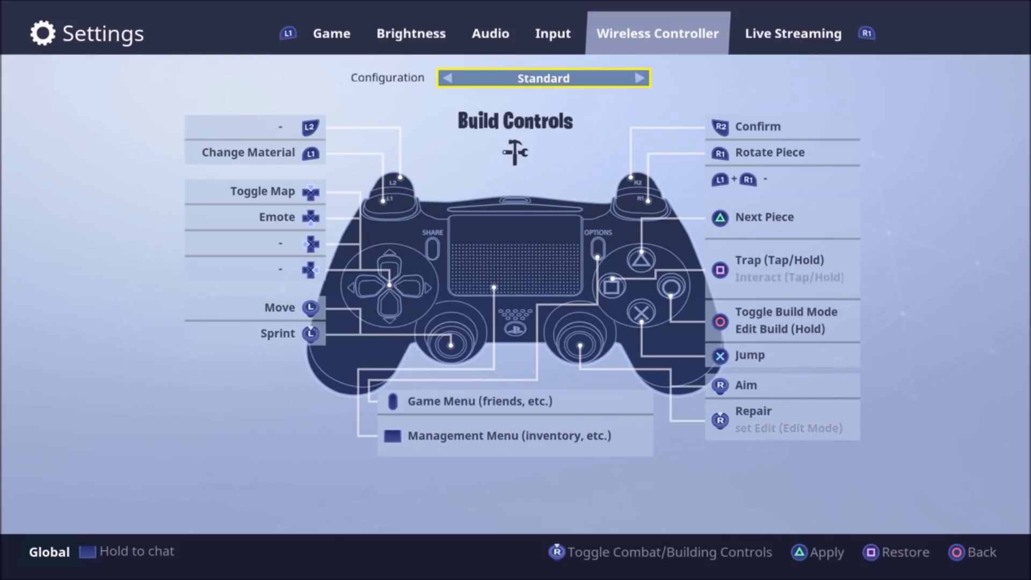
key("Right")
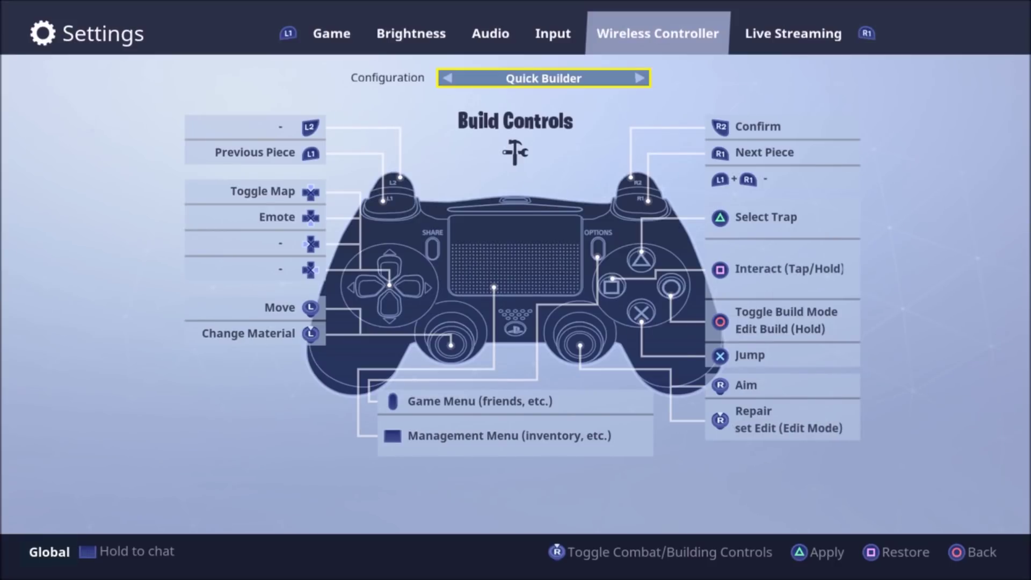
key("Right")
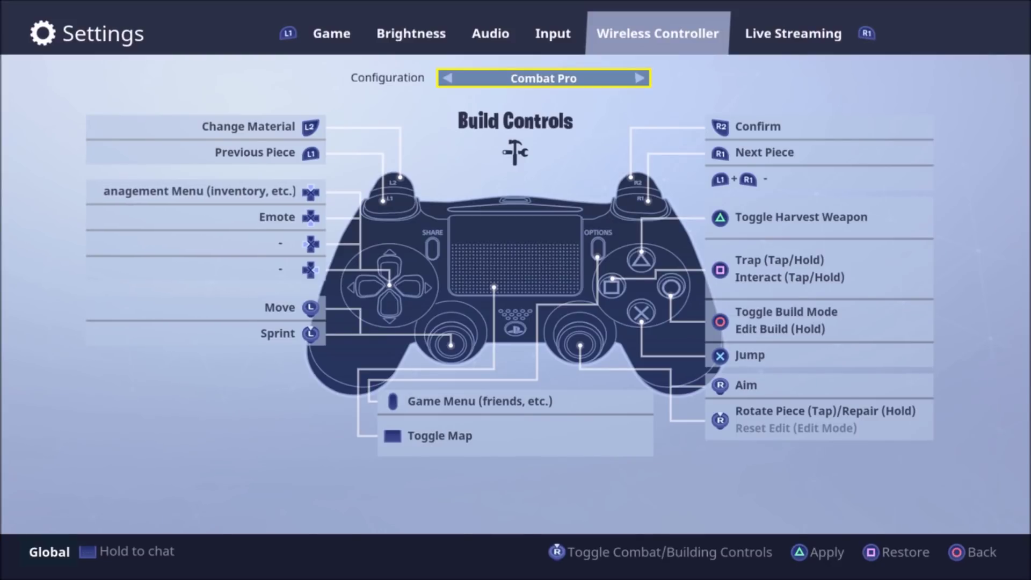
Check the Live Streaming settings for the linked Twitch account, and go back through the Wireless Controller and Audio settings
key("e")
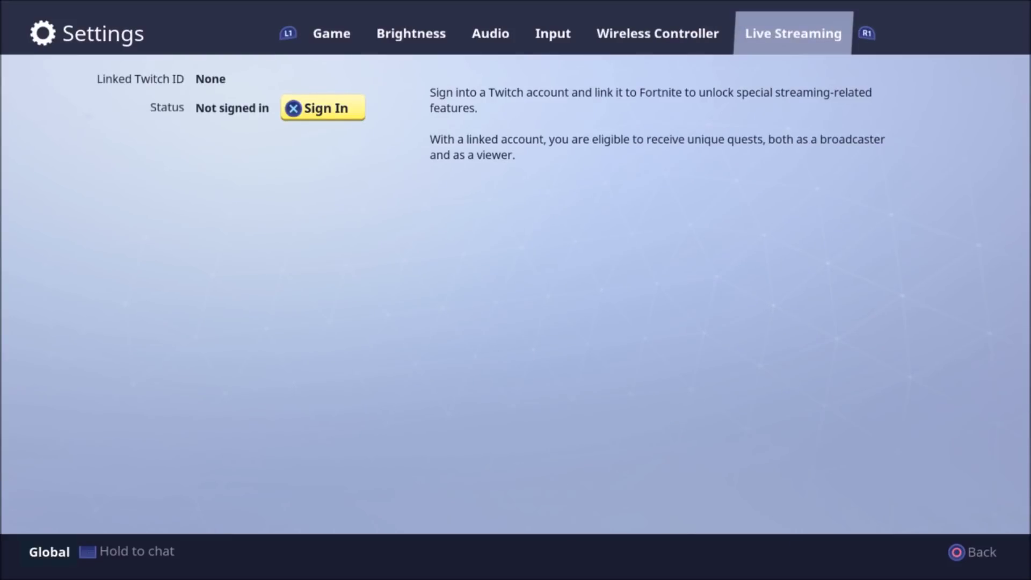
key("shift+Tab")
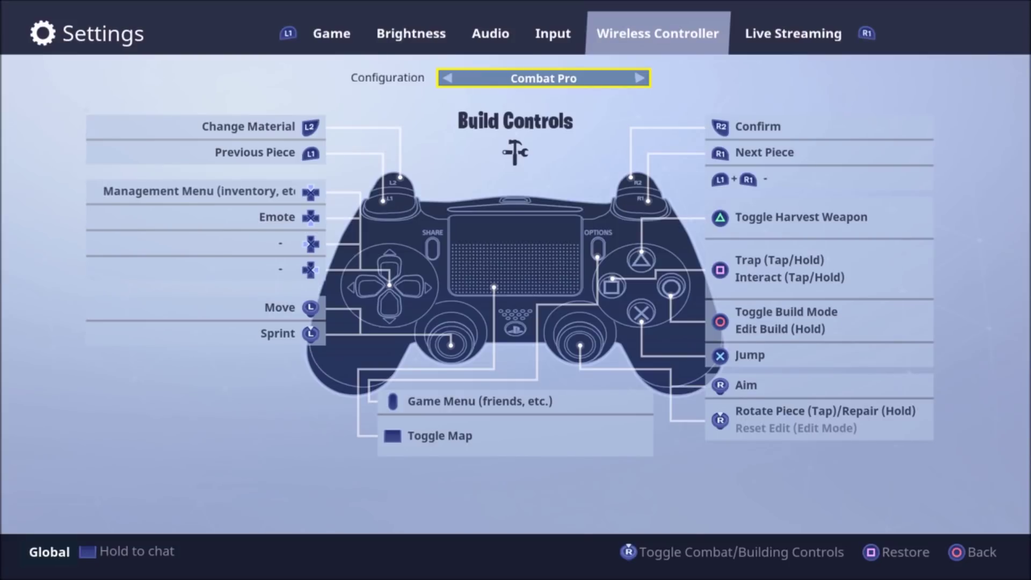
key("shift+Tab")
key("shift+Tab")
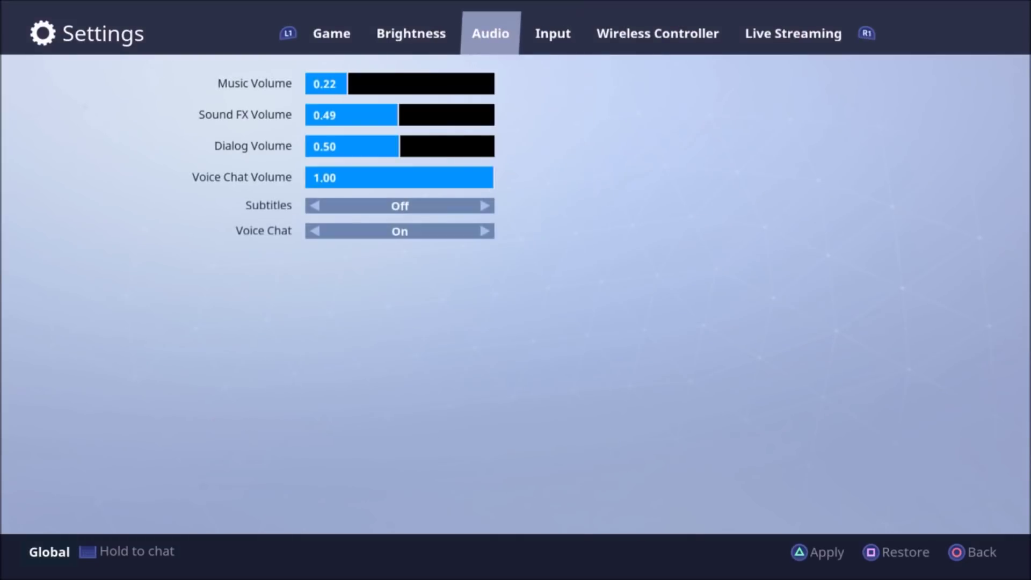
key("shift+Tab")
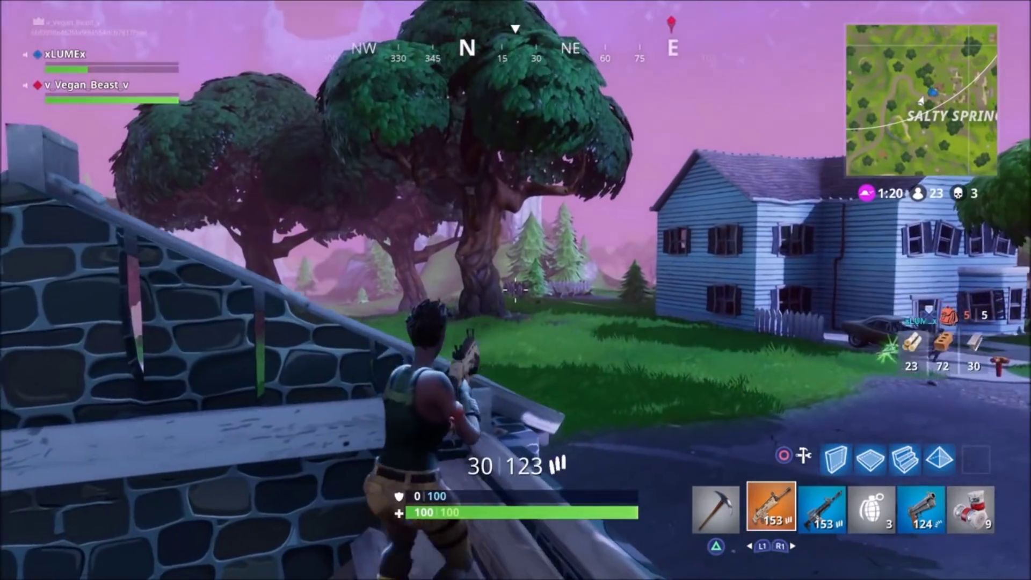
left_click(516, 290)
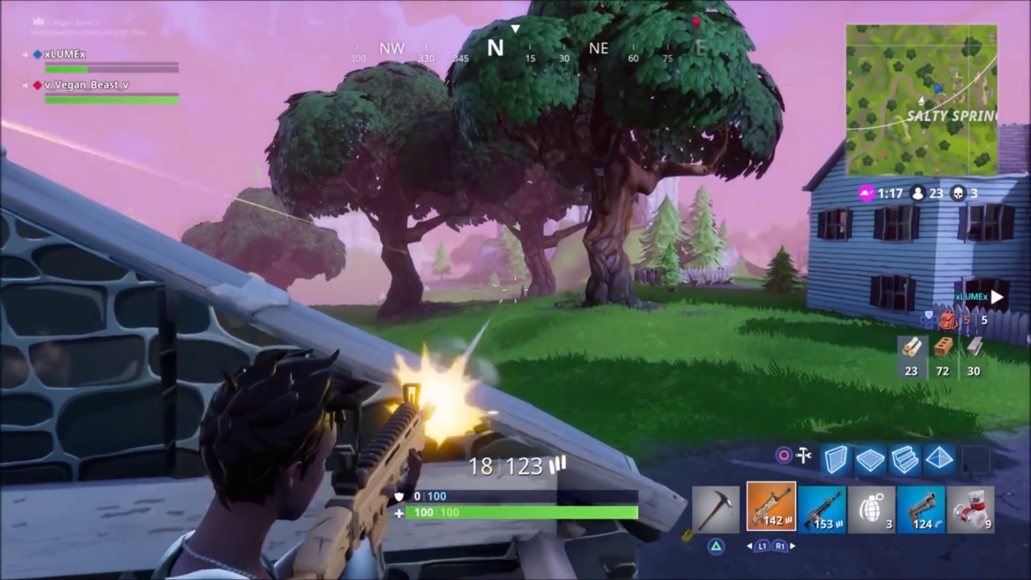
left_click(515, 290)
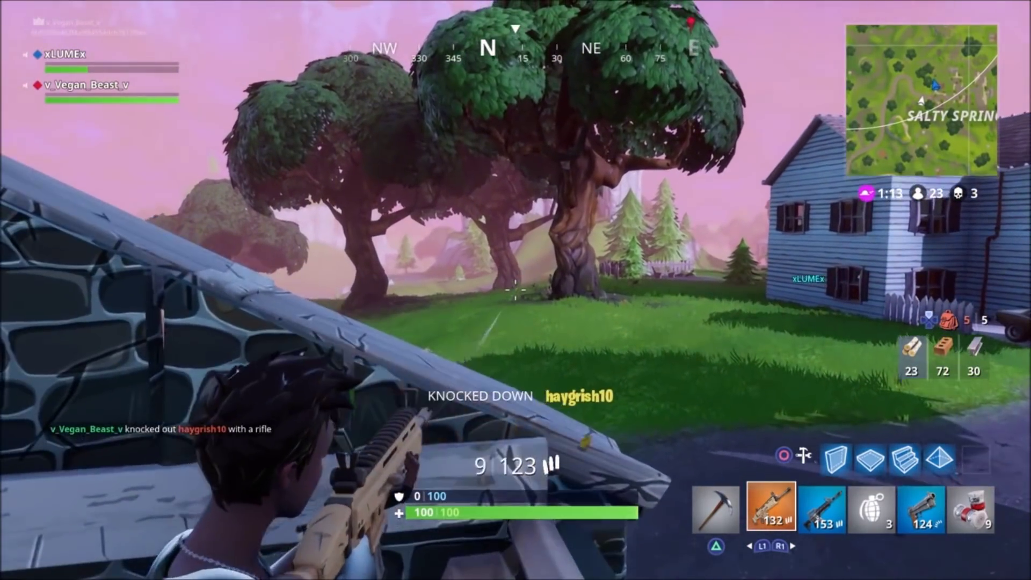
left_click(515, 289)
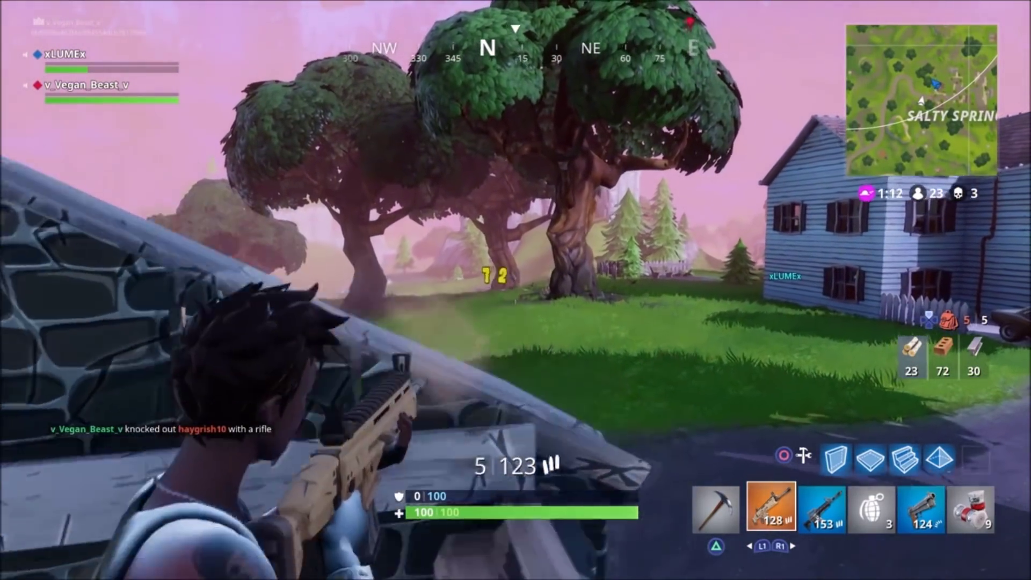
left_click(515, 291)
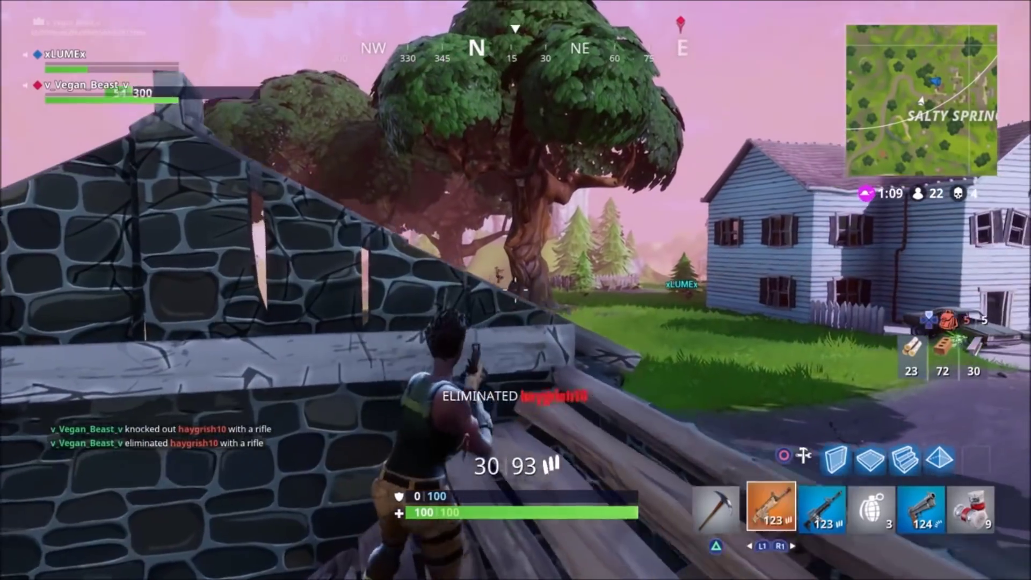
right_click(515, 290)
left_click(515, 290)
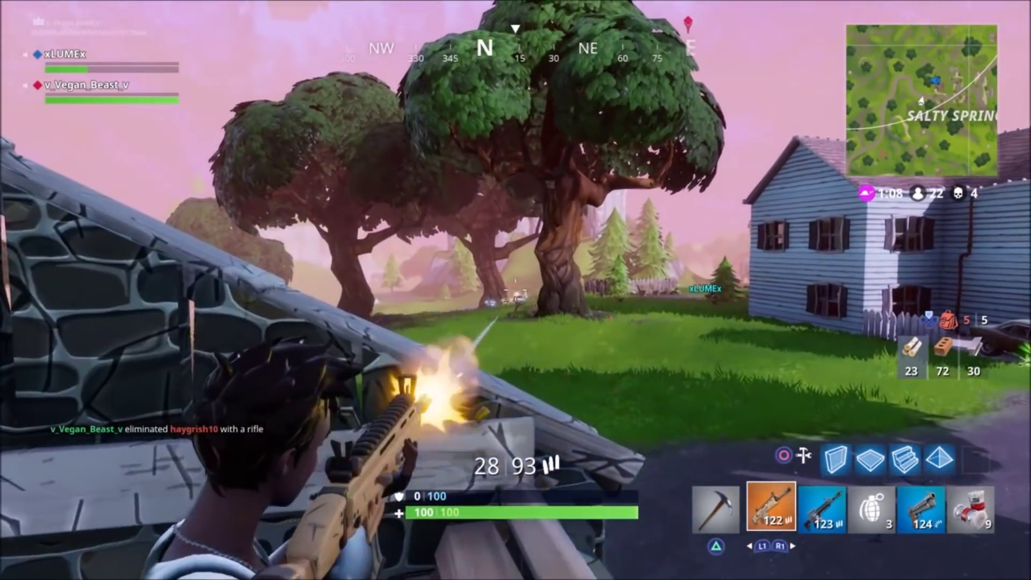
left_click(515, 290)
key("r")
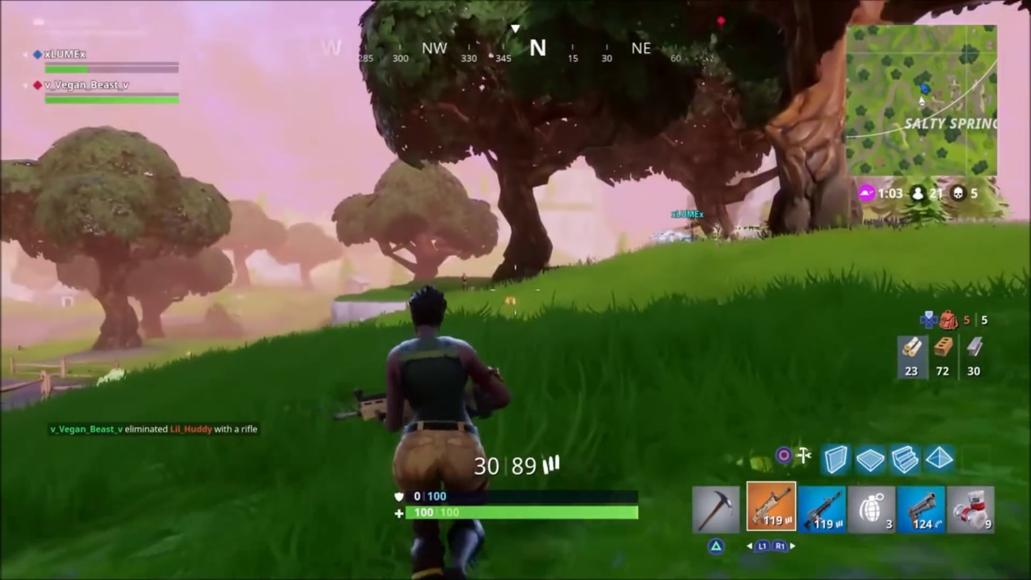
left_click(515, 290)
left_click(515, 290)
left_click(516, 290)
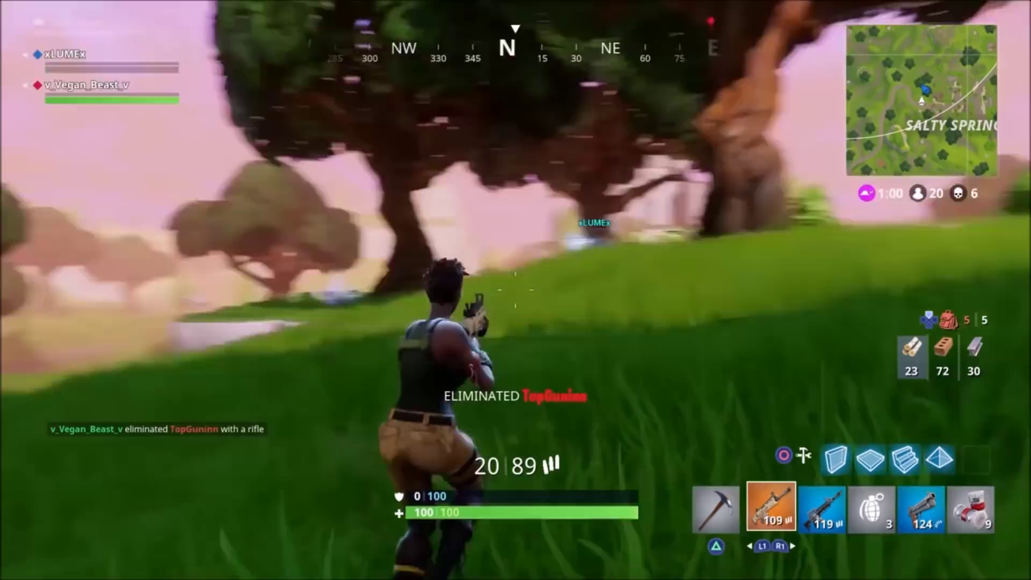
key("w")
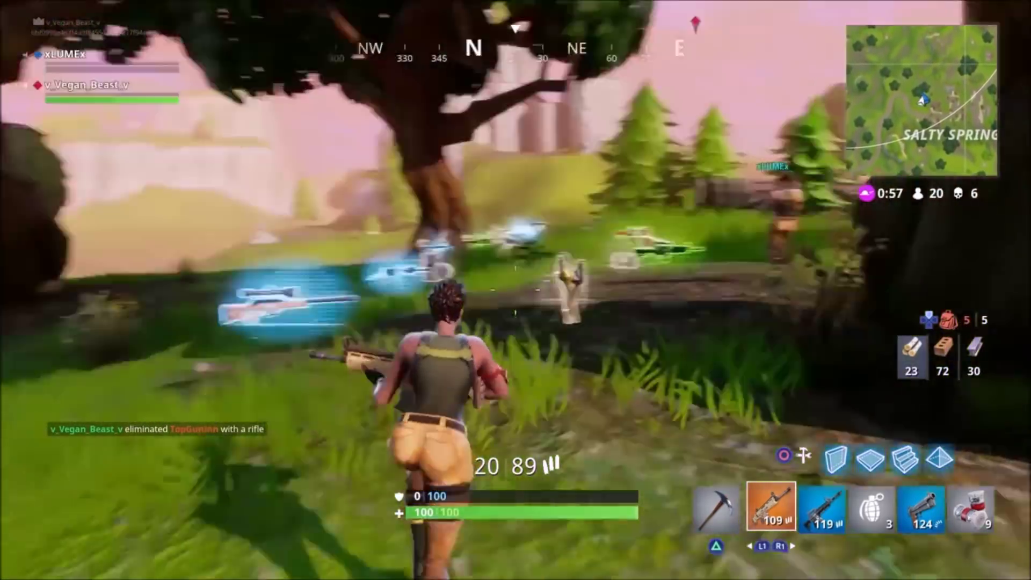
key("4")
key("e")
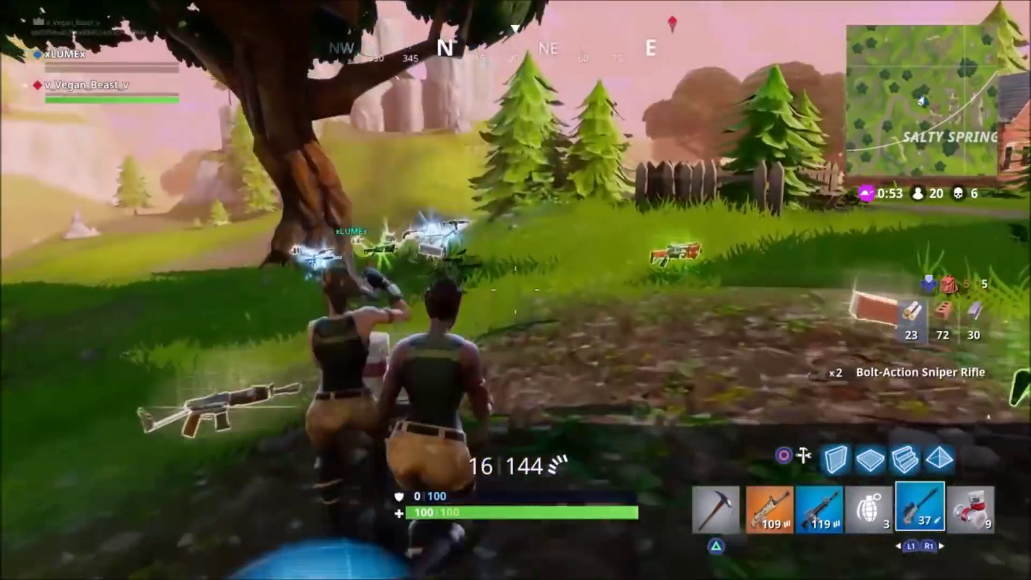
key("w")
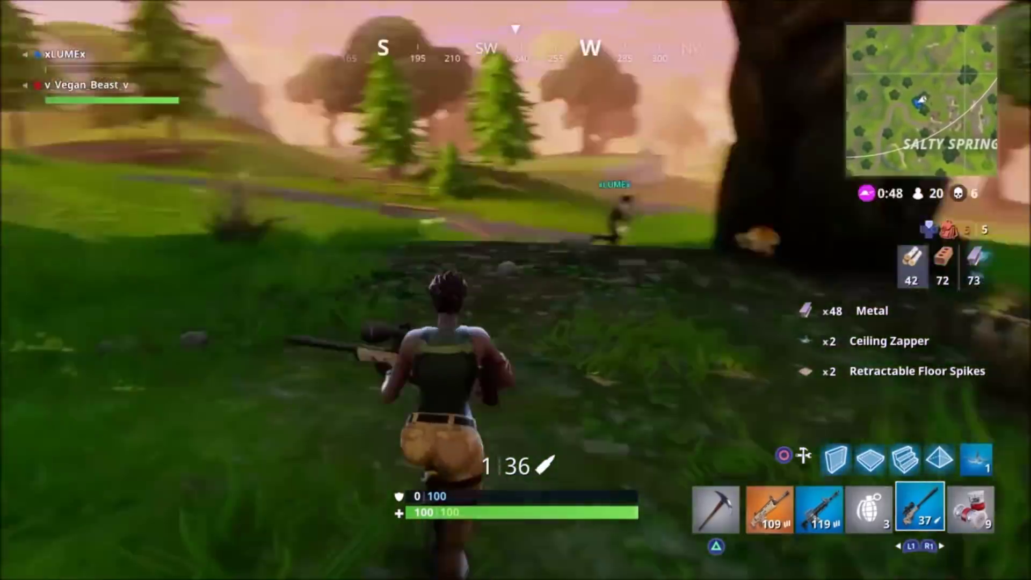